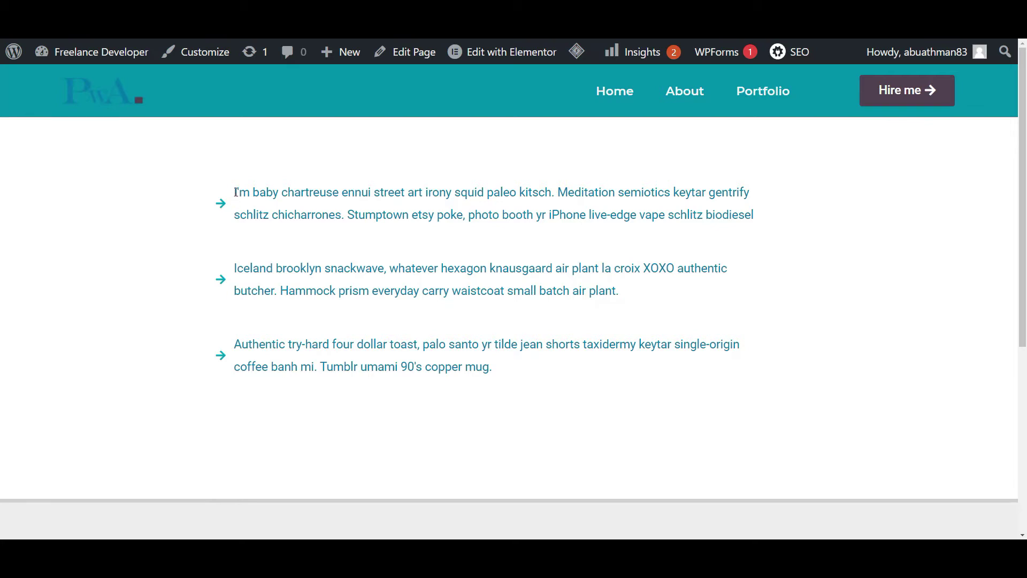
# Highlight the first list item's opening line to check where its arrow sits.
pyautogui.moveTo(235, 192); pyautogui.dragTo(347, 215)
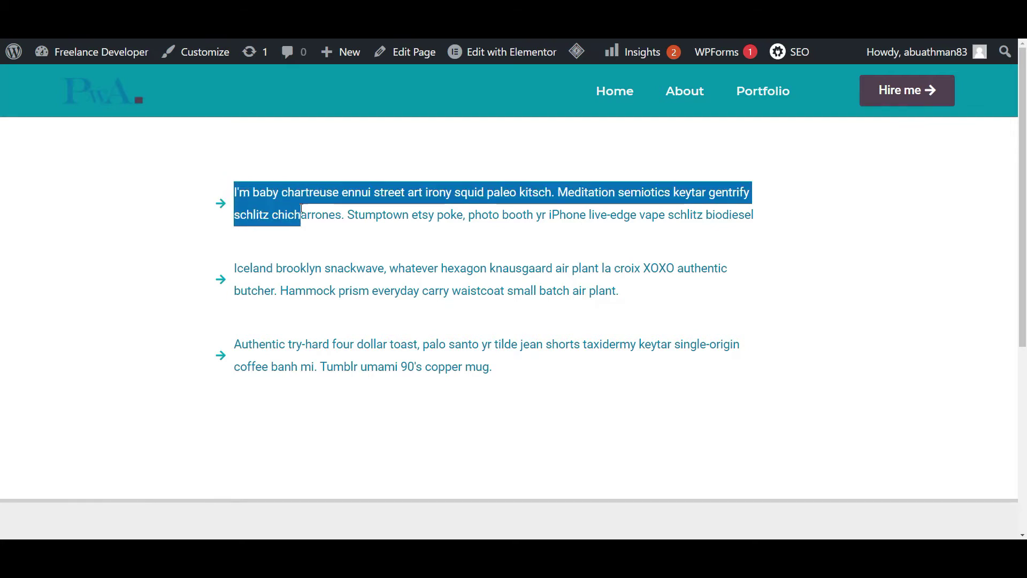
pyautogui.click(296, 212)
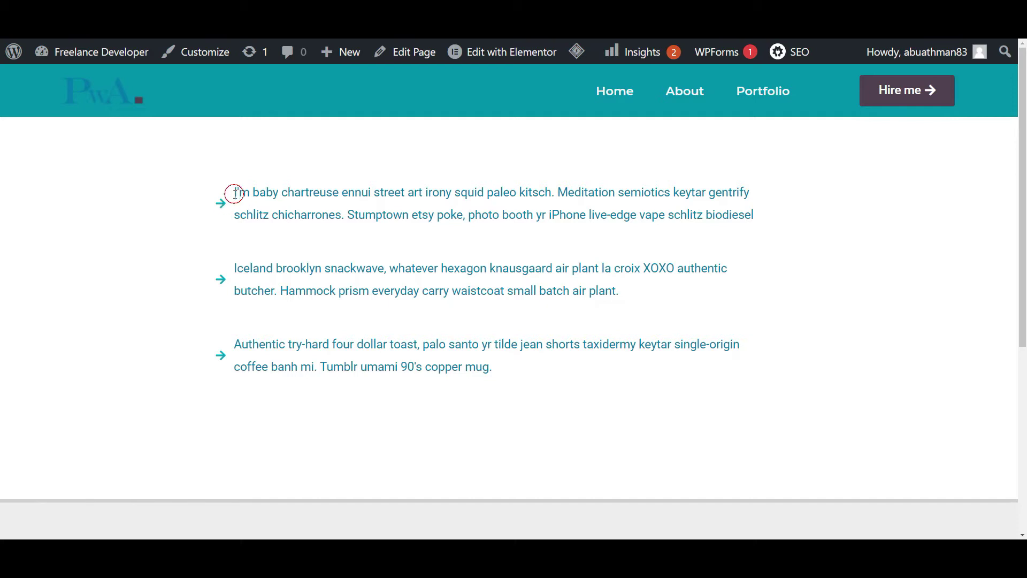
pyautogui.moveTo(235, 195); pyautogui.dragTo(311, 230)
pyautogui.click(293, 216)
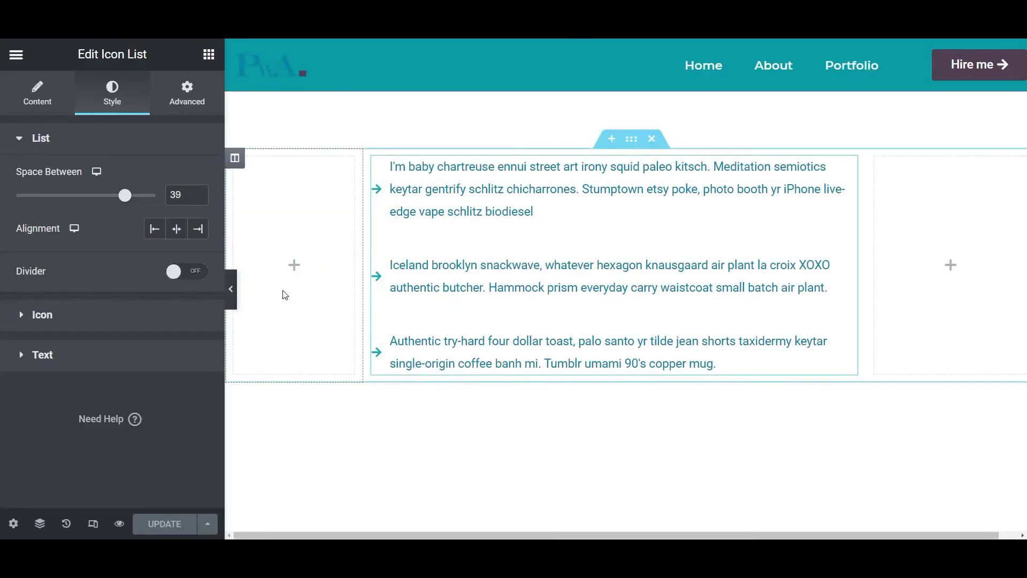
# Reveal the Icon List widget's Custom CSS section under Advanced, collapsing the margin and padding settings.
pyautogui.click(186, 97)
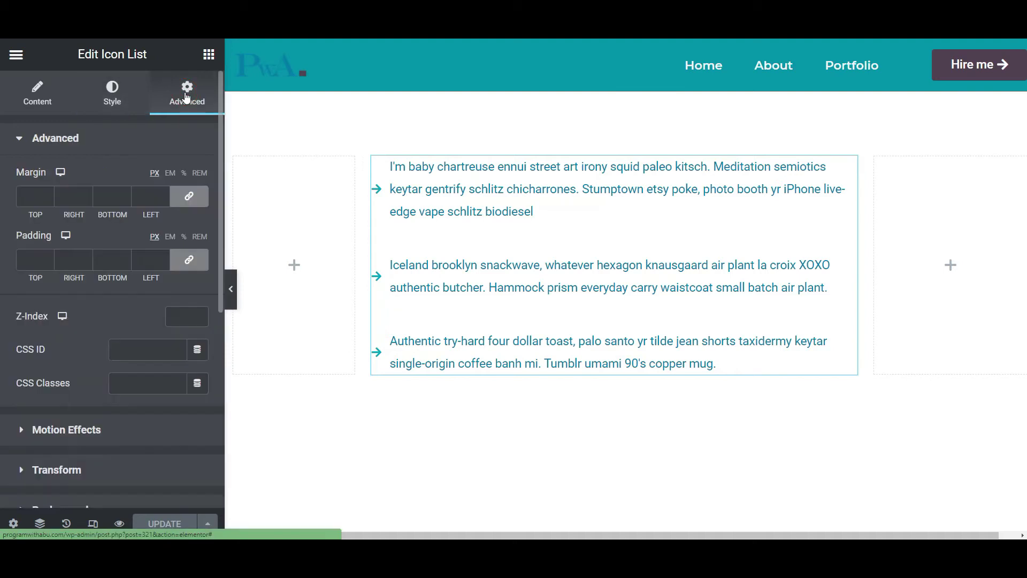
pyautogui.click(37, 95)
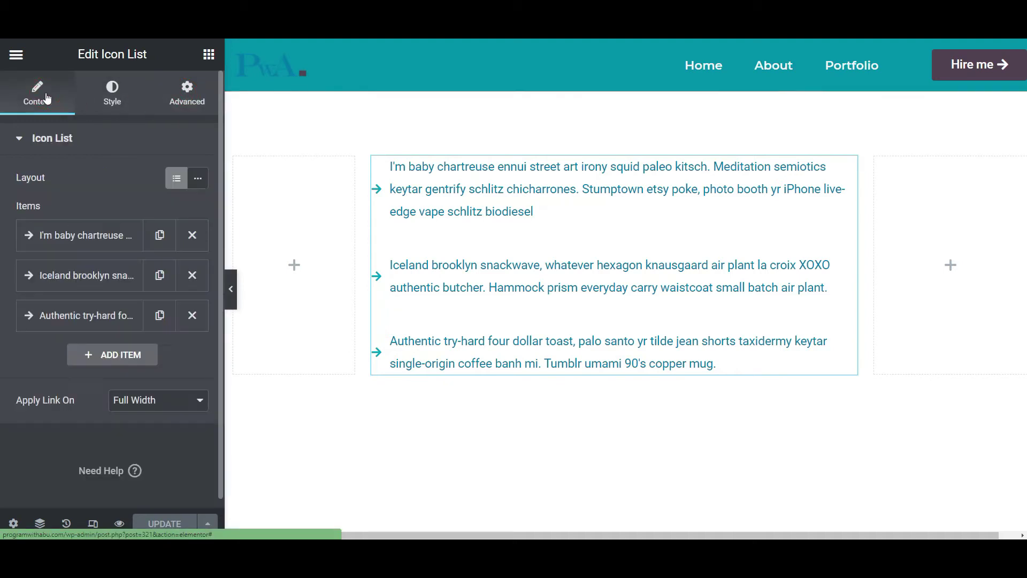
pyautogui.click(118, 98)
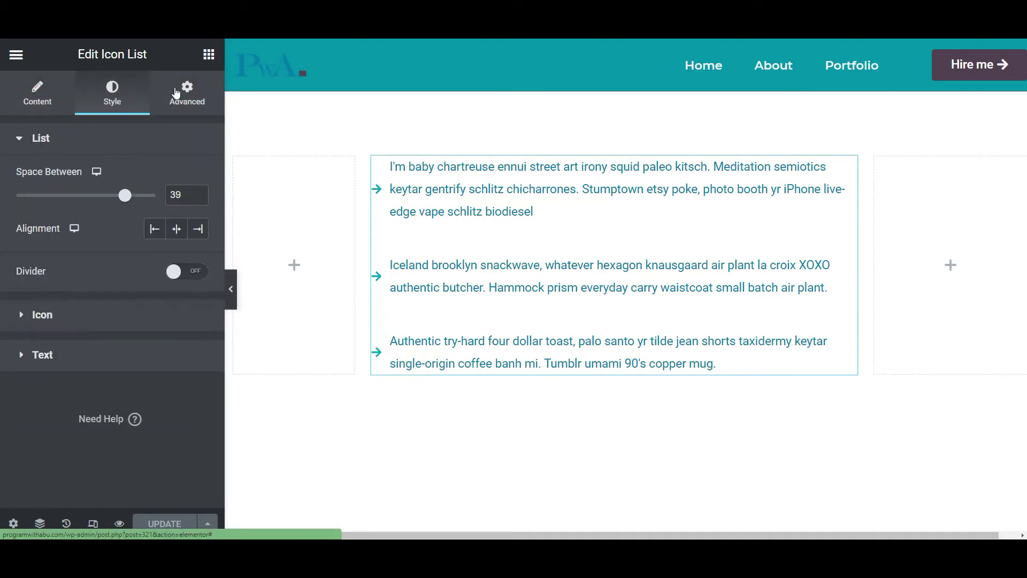
pyautogui.click(193, 93)
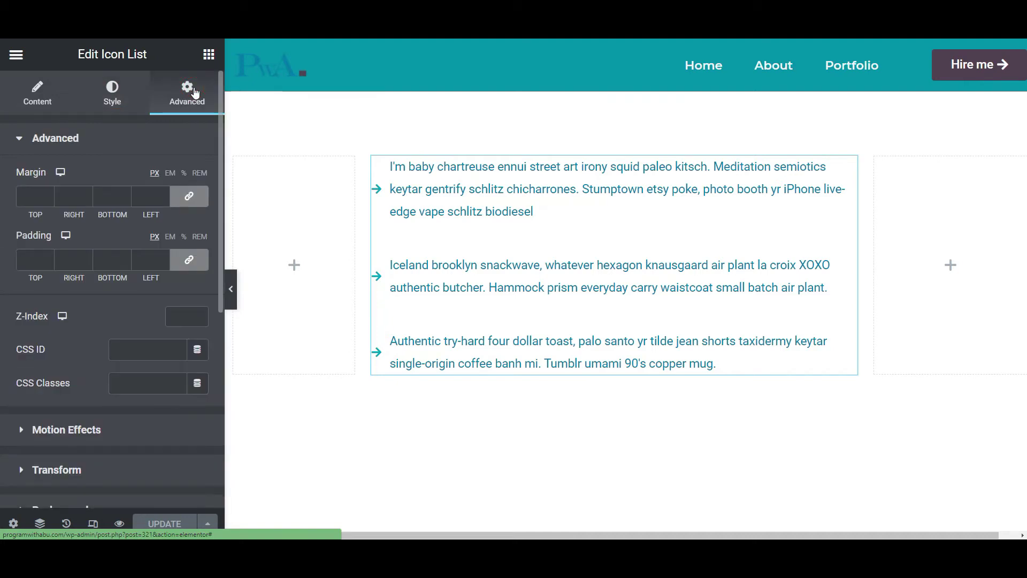
pyautogui.click(81, 139)
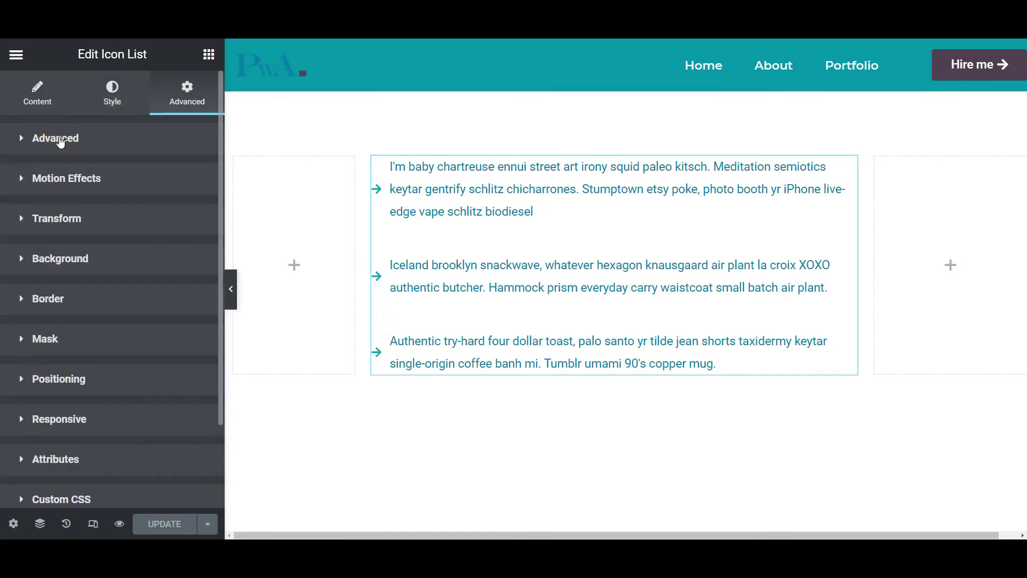
pyautogui.scroll(-2, 96, 190)
pyautogui.scroll(-1, 97, 189)
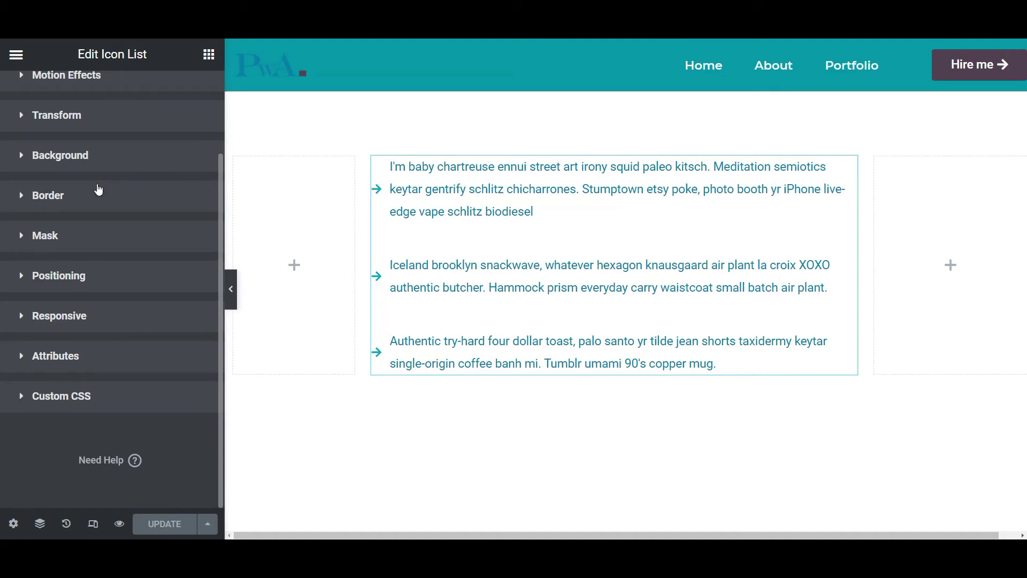
pyautogui.click(69, 398)
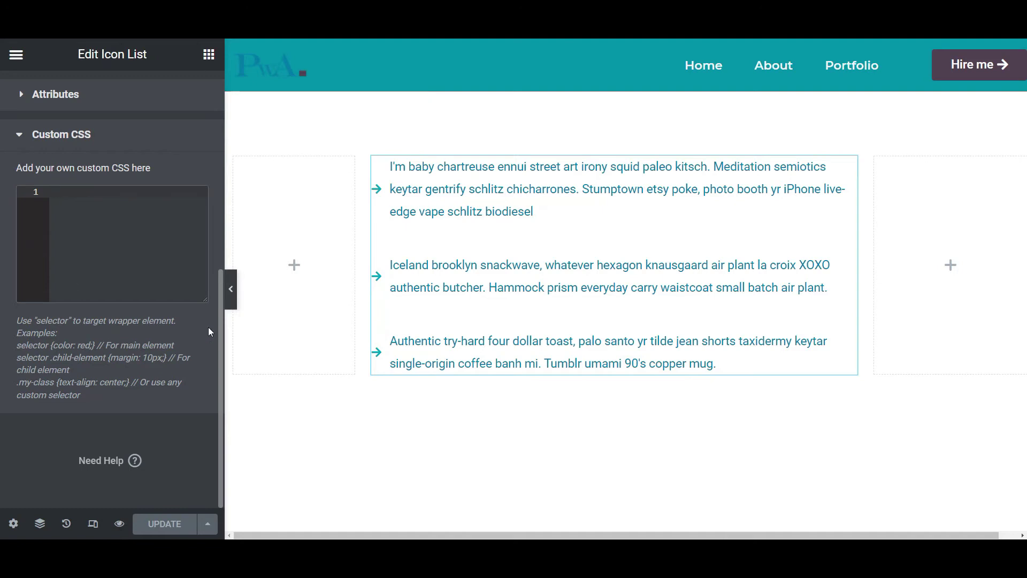
# Select the first saved CSS rule, align-items: flex-start, in the Notepad notes.
pyautogui.hotkey('alt', 'Tab')
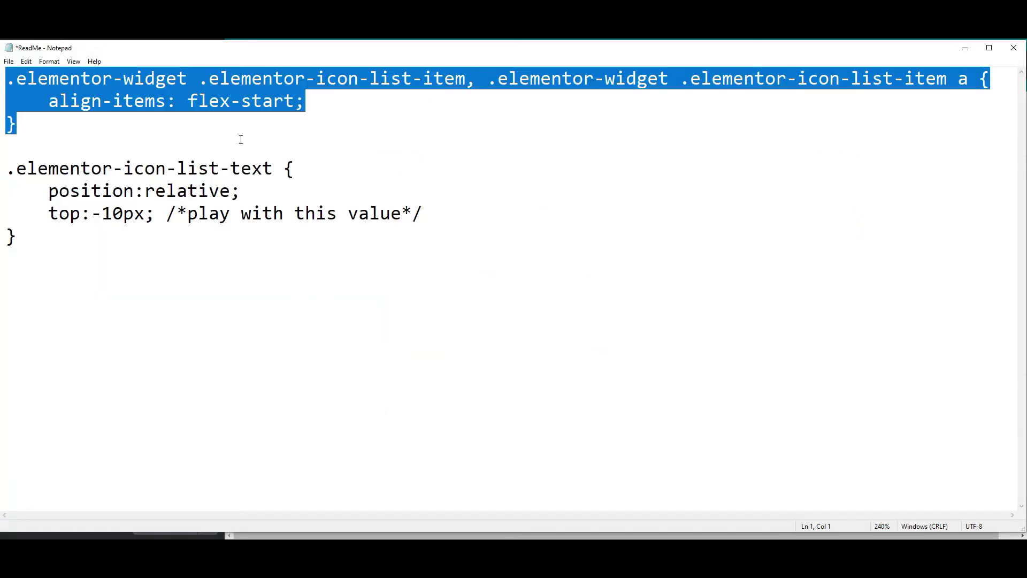
pyautogui.click(186, 100)
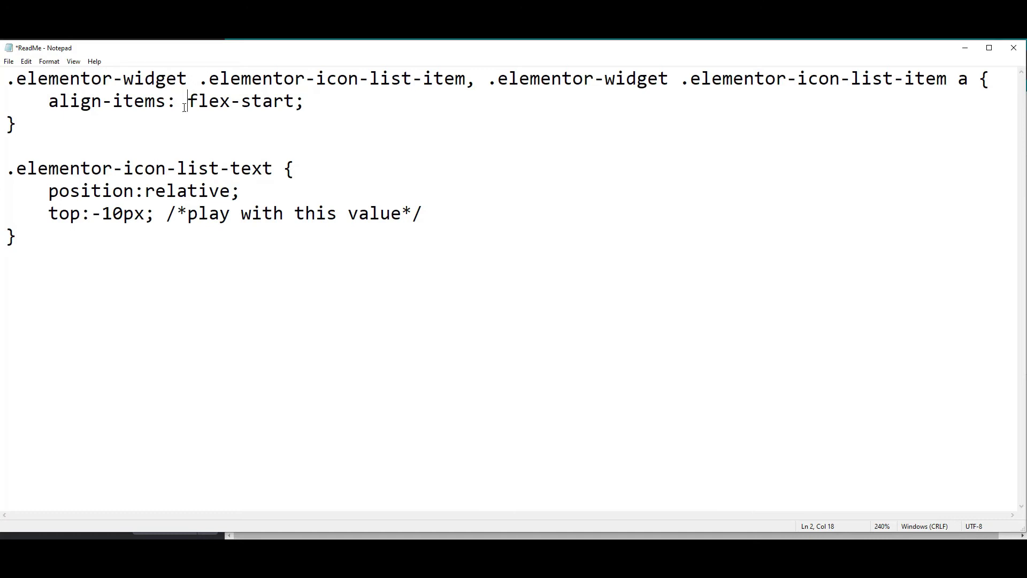
pyautogui.moveTo(19, 126); pyautogui.dragTo(10, 83)
pyautogui.hotkey('ctrl', 'c')
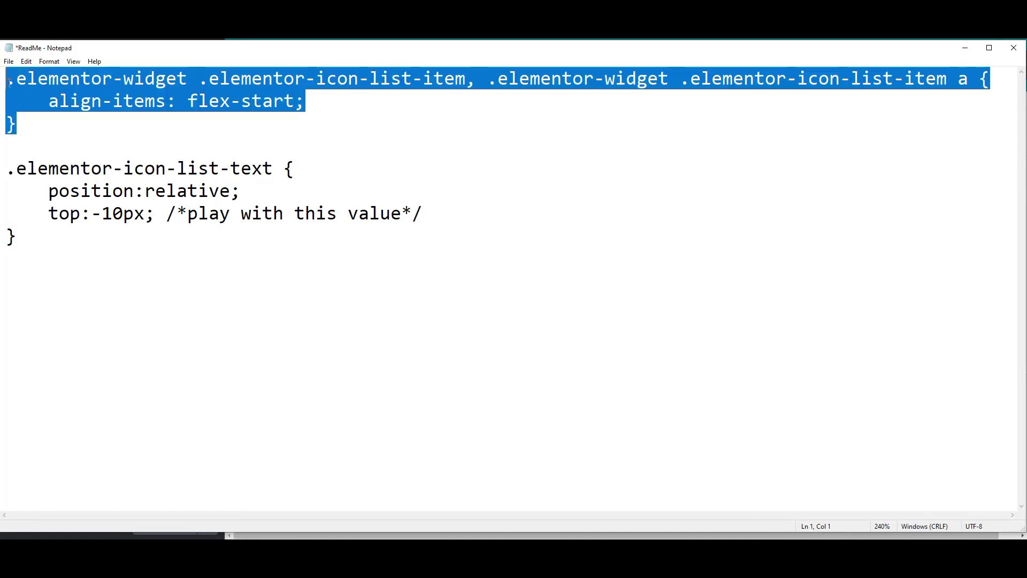
# Paste the flex-start rule into the widget's Custom CSS and preview the page.
pyautogui.hotkey('alt', 'Tab')
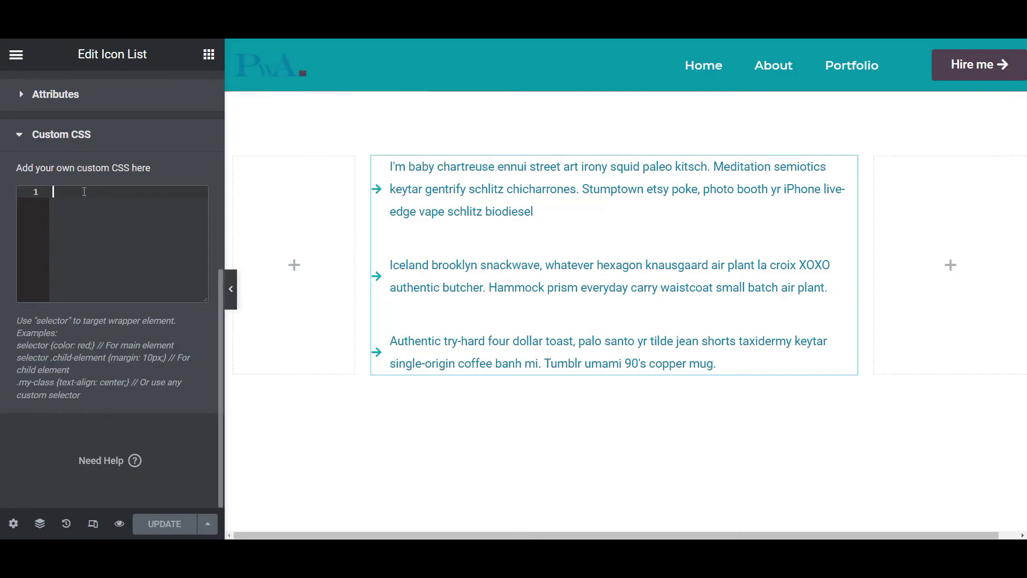
pyautogui.hotkey('ctrl', 'v')
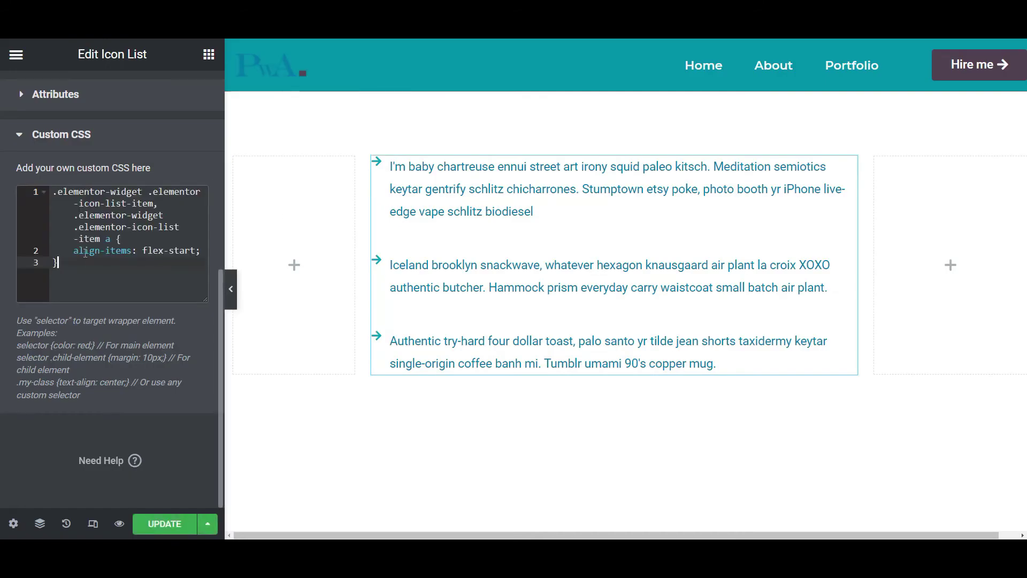
pyautogui.moveTo(307, 287)
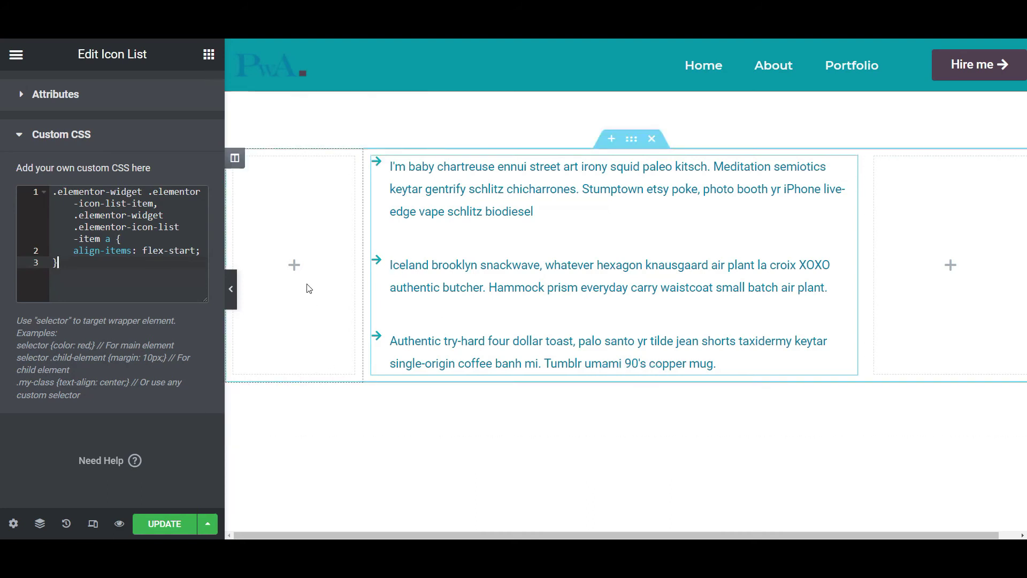
pyautogui.click(231, 289)
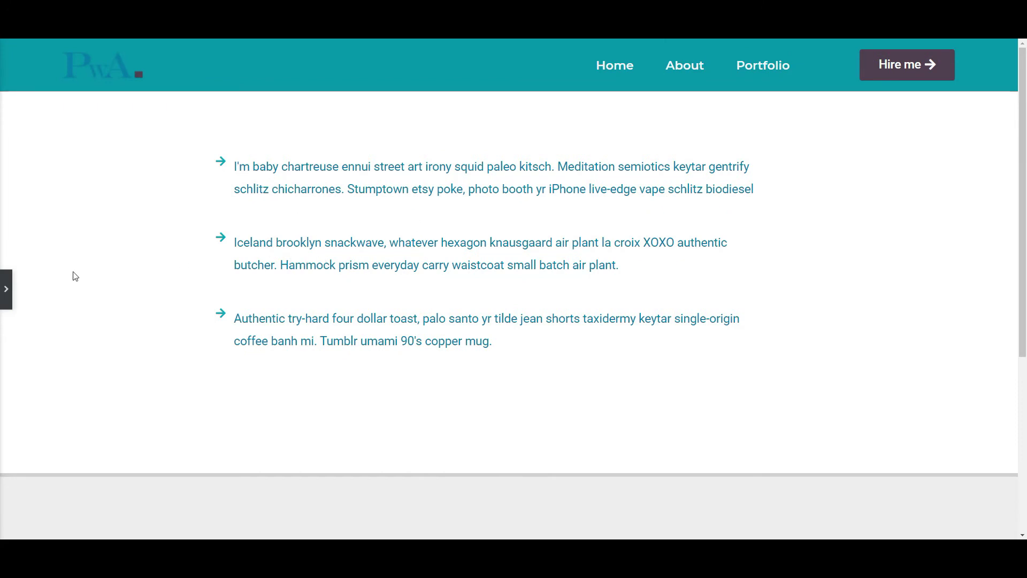
pyautogui.click(6, 288)
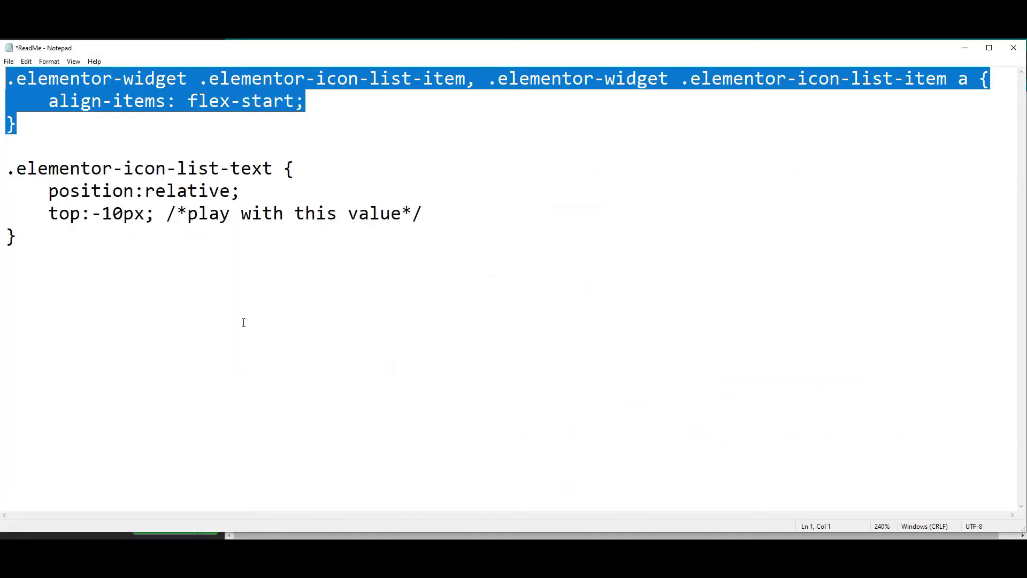
# Add the .elementor-icon-list-text relative offset rule below the flex-start rule.
pyautogui.click(16, 238)
pyautogui.moveTo(16, 238); pyautogui.dragTo(7, 169)
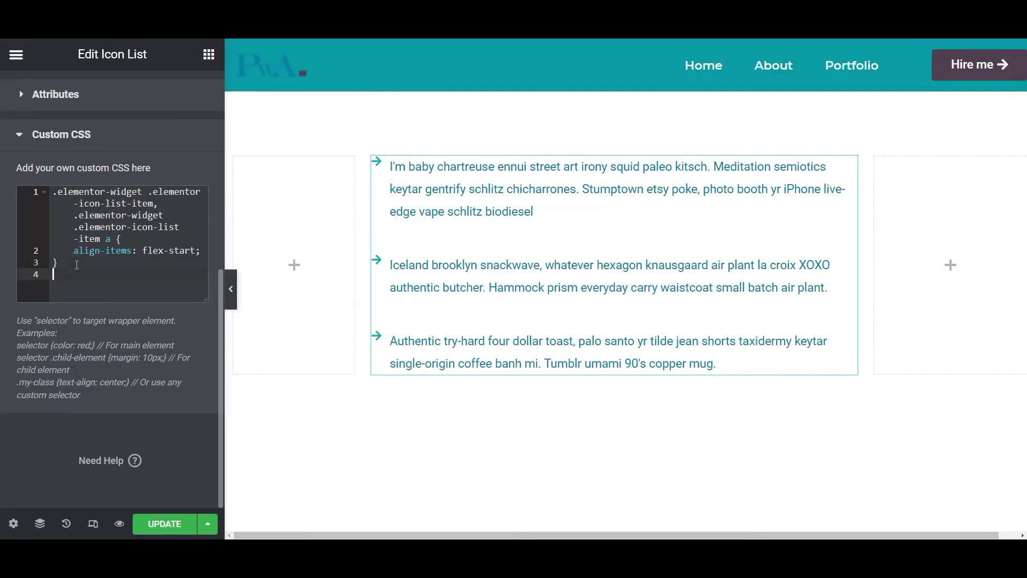
pyautogui.write('.elementor-icon-list-text {     position:relative;     top:-10px; /*play with this value*/ }')
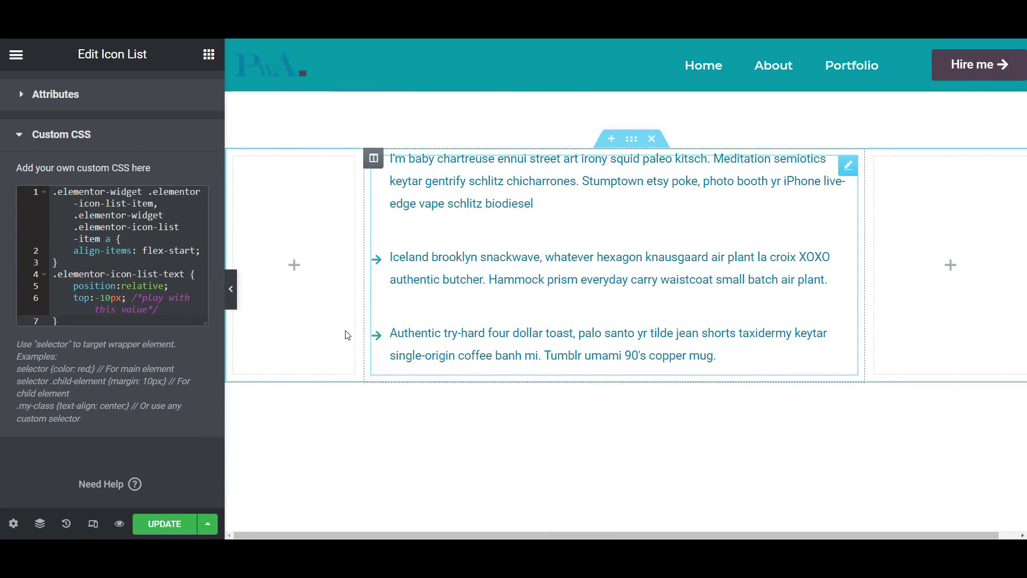
# Preview the third item's alignment and change the text offset from -10px to -8px.
pyautogui.click(230, 290)
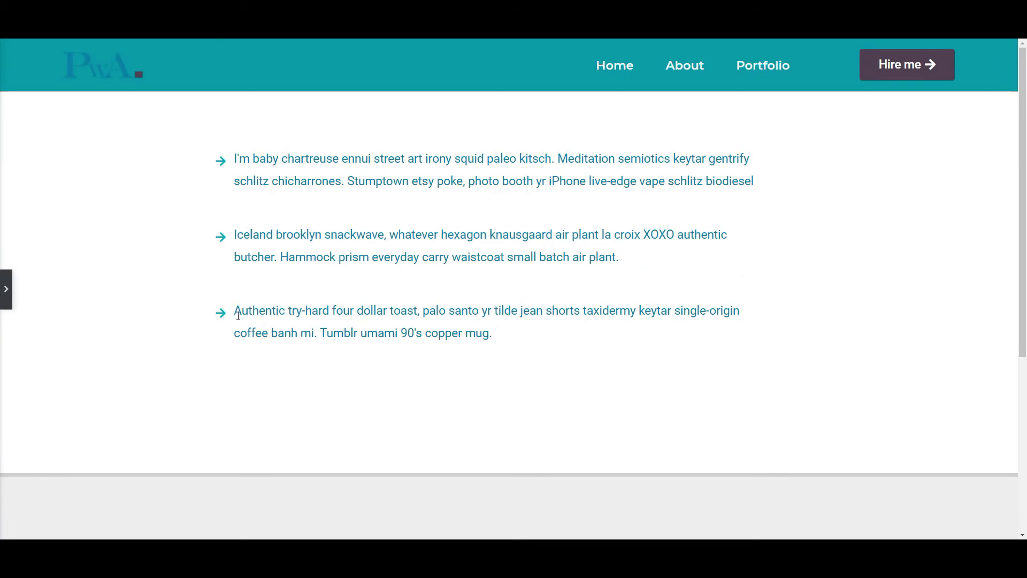
pyautogui.moveTo(234, 310); pyautogui.dragTo(304, 312)
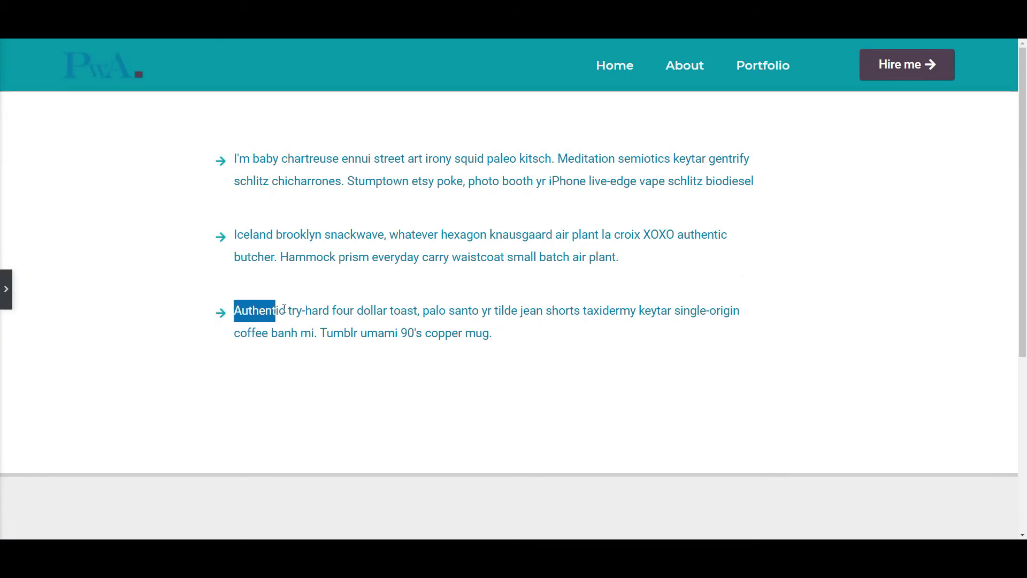
pyautogui.click(286, 314)
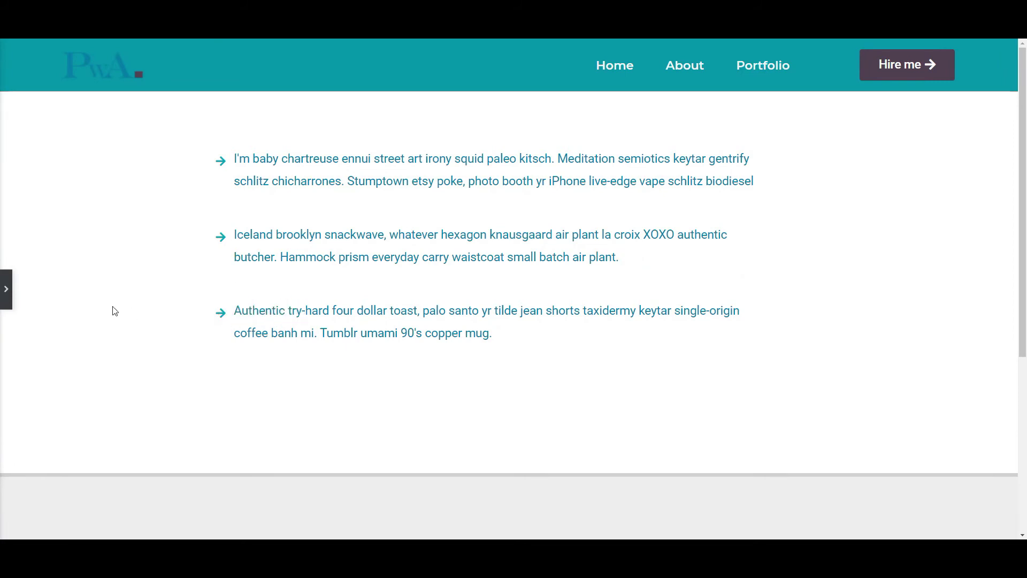
pyautogui.click(5, 290)
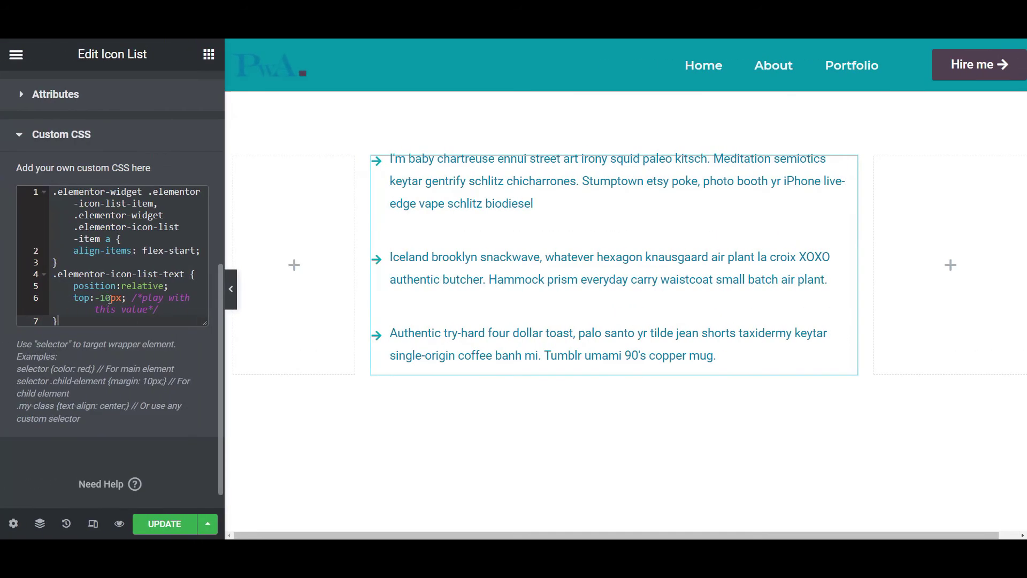
pyautogui.press('BackSpace')
pyautogui.press('BackSpace')
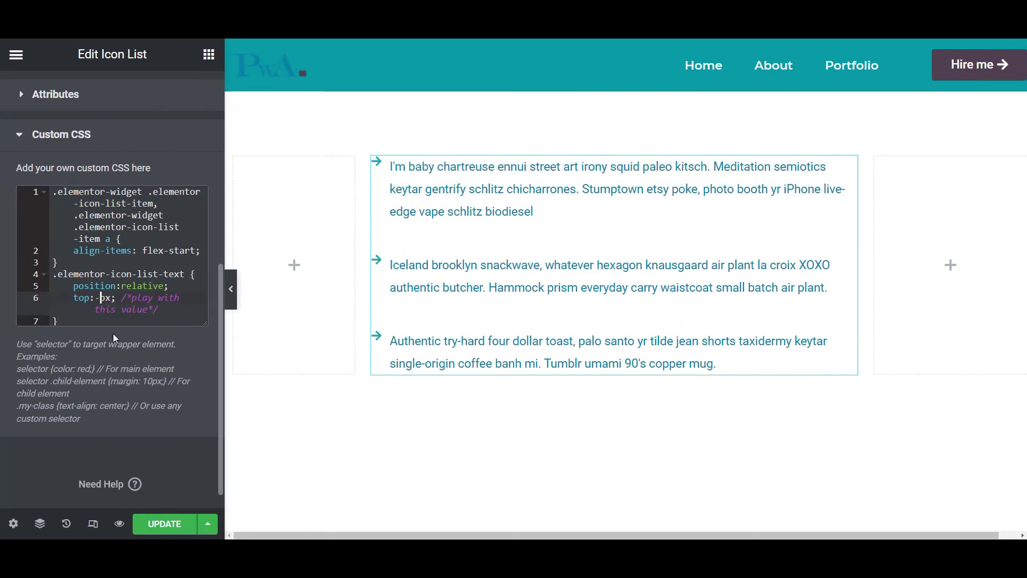
pyautogui.write('8')
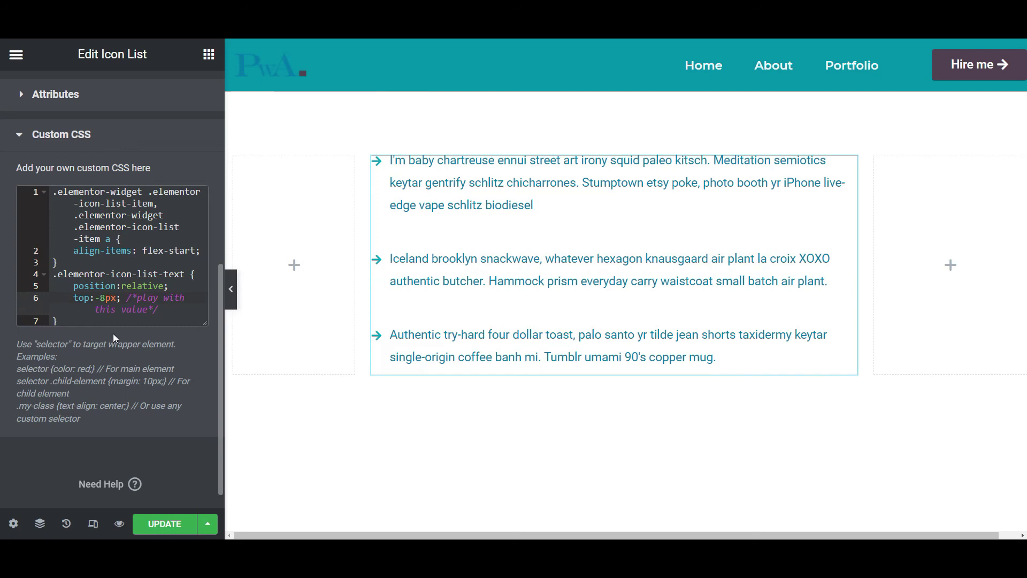
# Try -6px and -5px text offsets, settle on -6.5px, and preview the alignment.
pyautogui.press('BackSpace')
pyautogui.write('6')
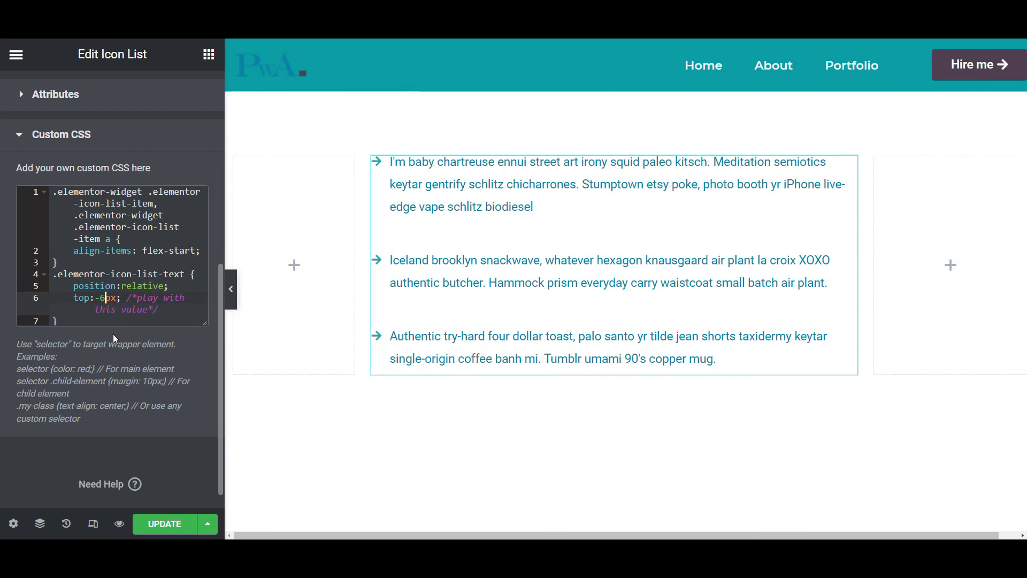
pyautogui.click(230, 289)
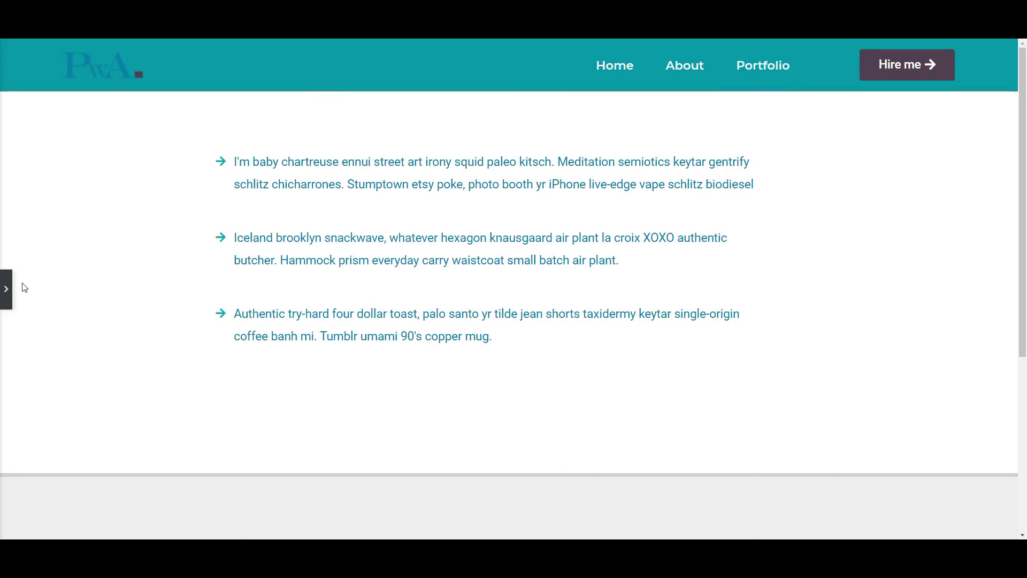
pyautogui.click(7, 290)
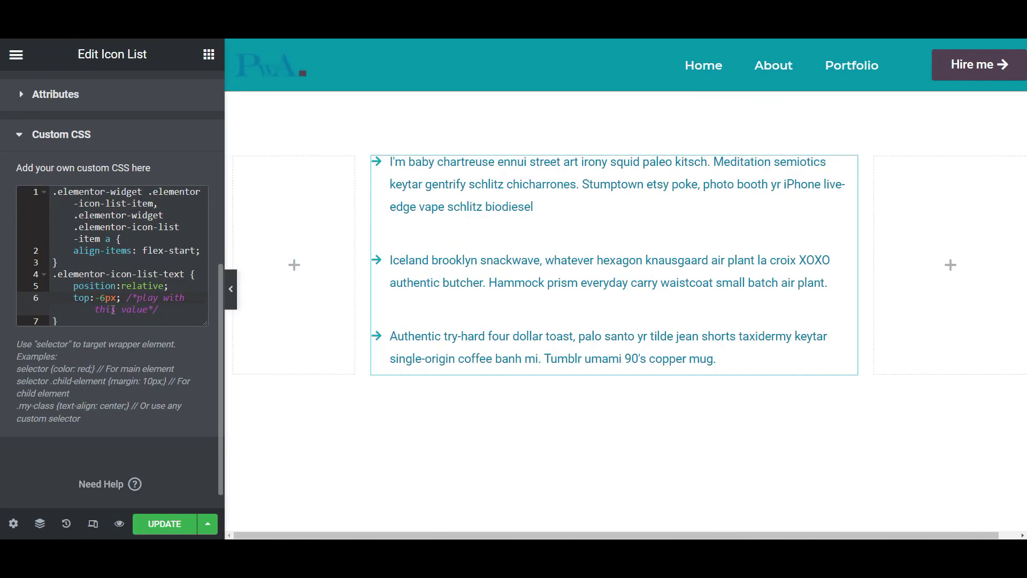
pyautogui.press('Delete')
pyautogui.write('5')
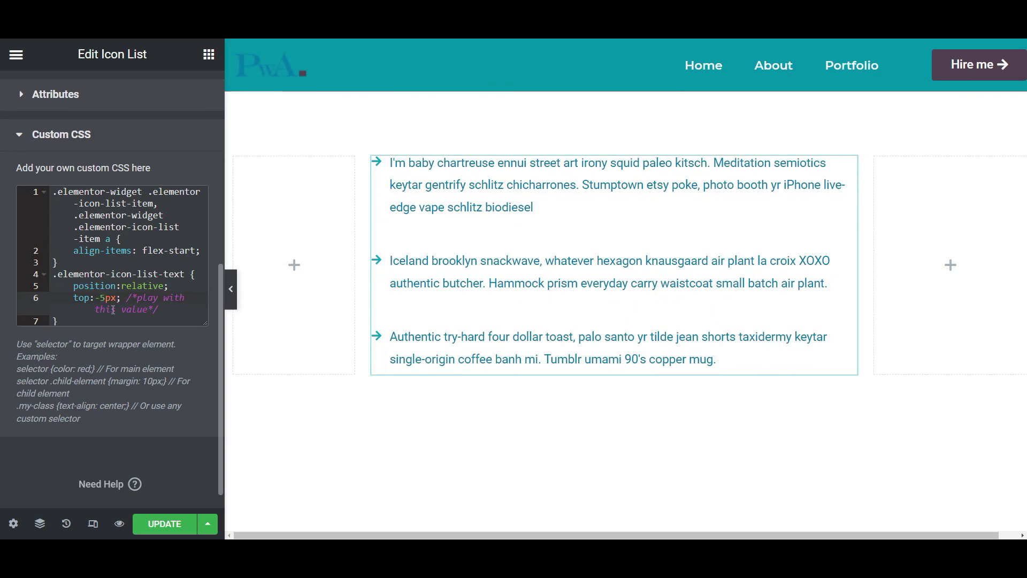
pyautogui.press('BackSpace')
pyautogui.write('6')
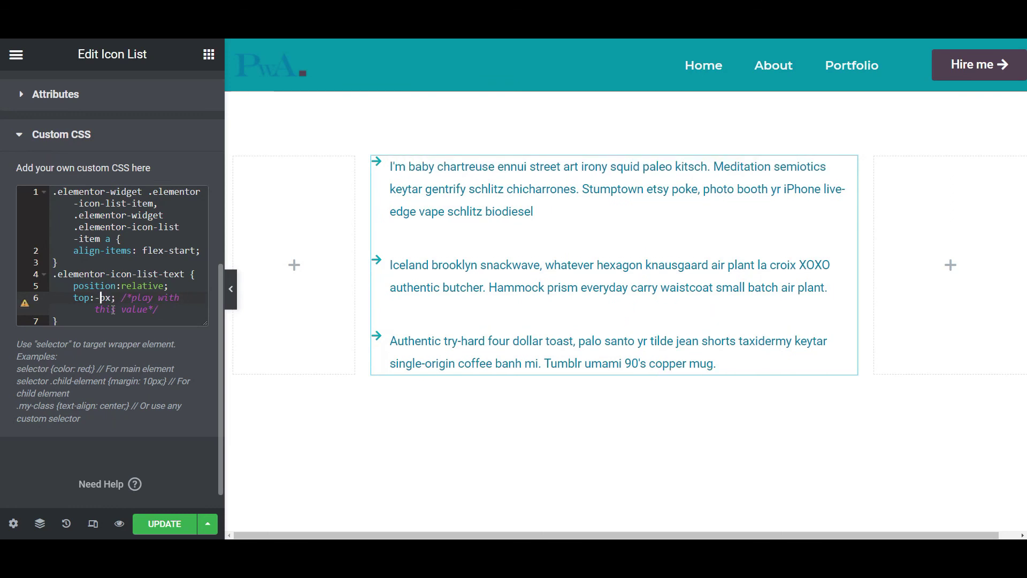
pyautogui.write('.5')
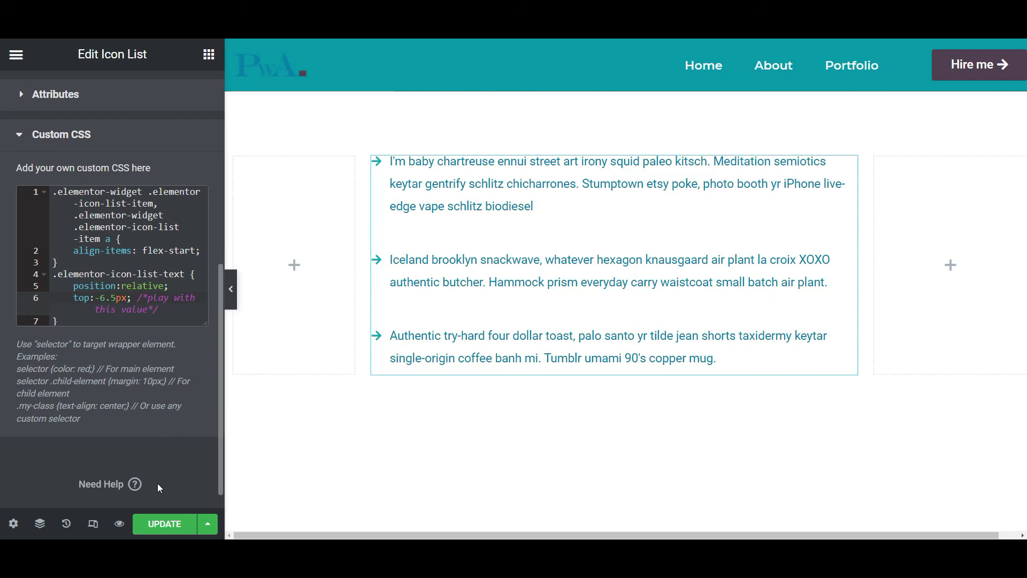
pyautogui.click(230, 289)
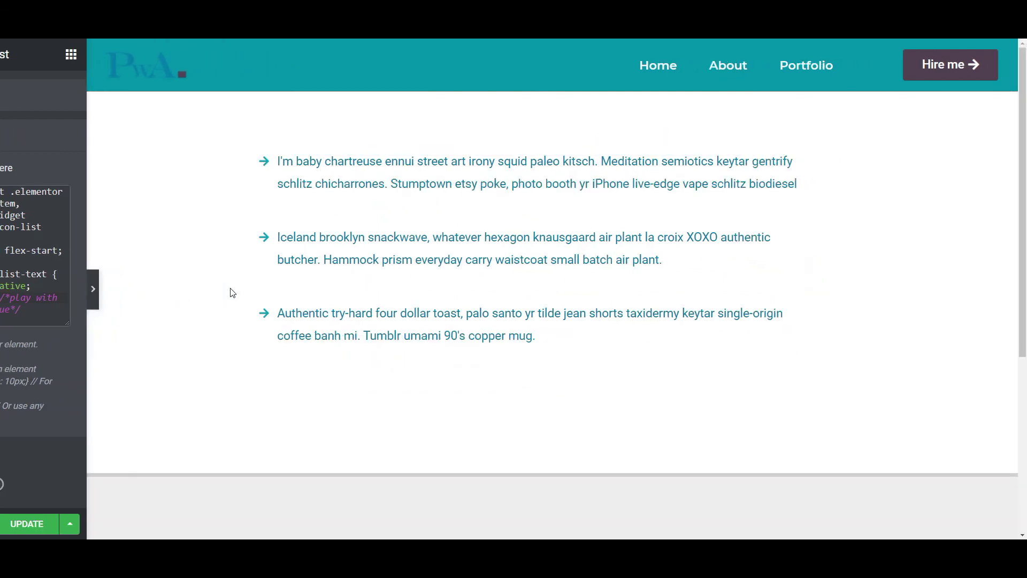